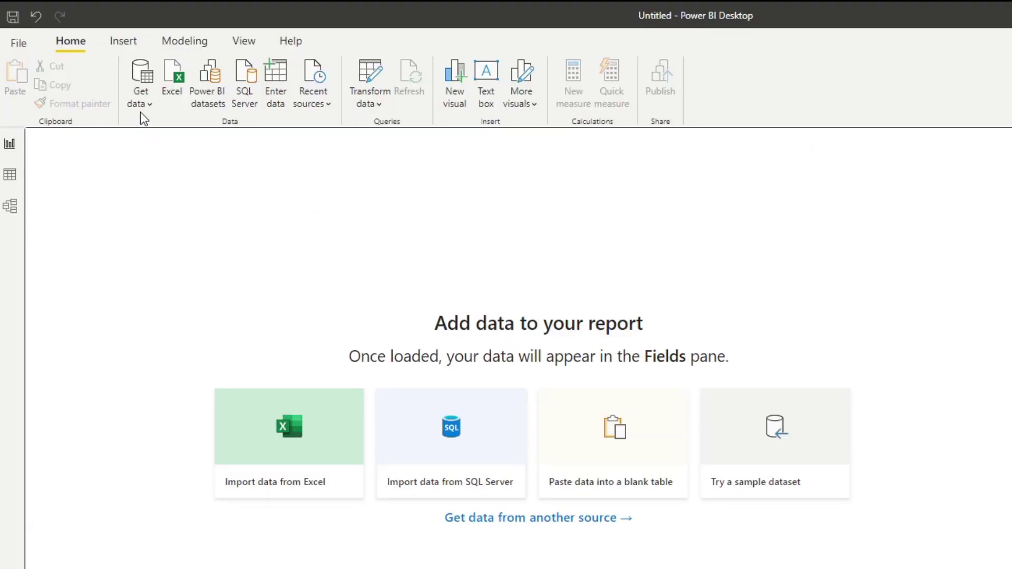
Open the Emps CSV from the Desktop, with the file type set to All Files
{"action": "left_click", "coordinate": [140, 110]}
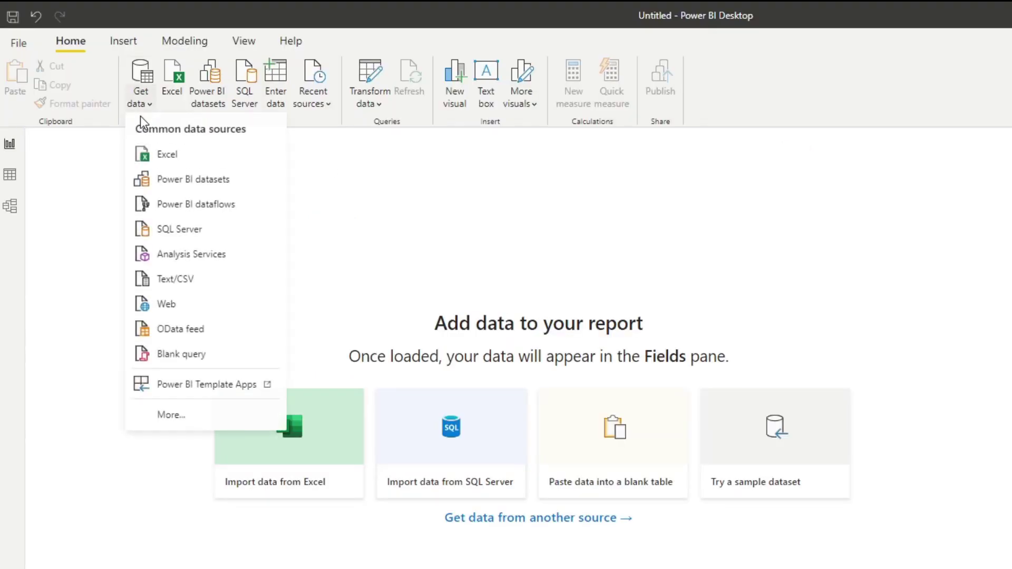
{"action": "left_click", "coordinate": [189, 161]}
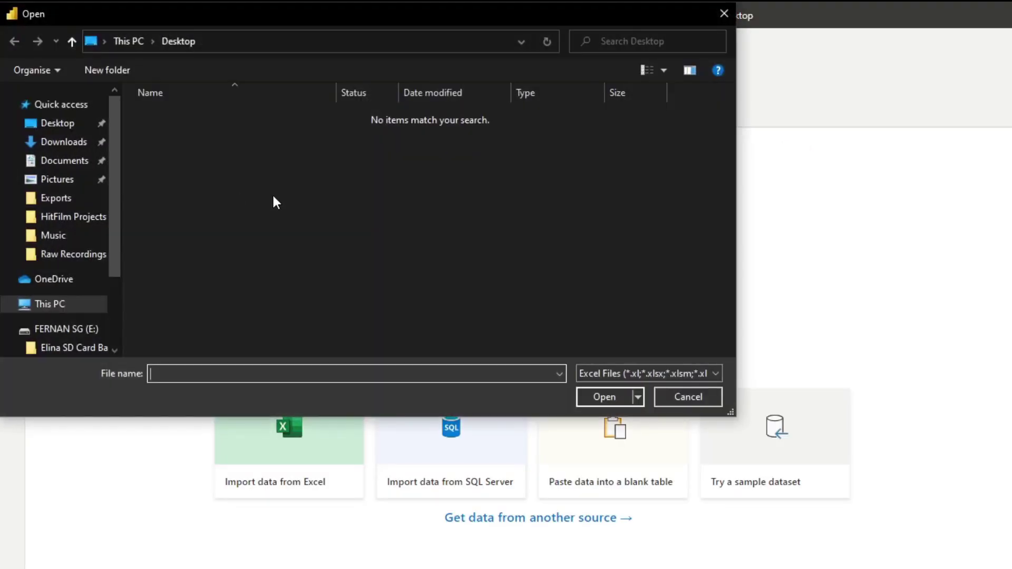
{"action": "left_click", "coordinate": [68, 125]}
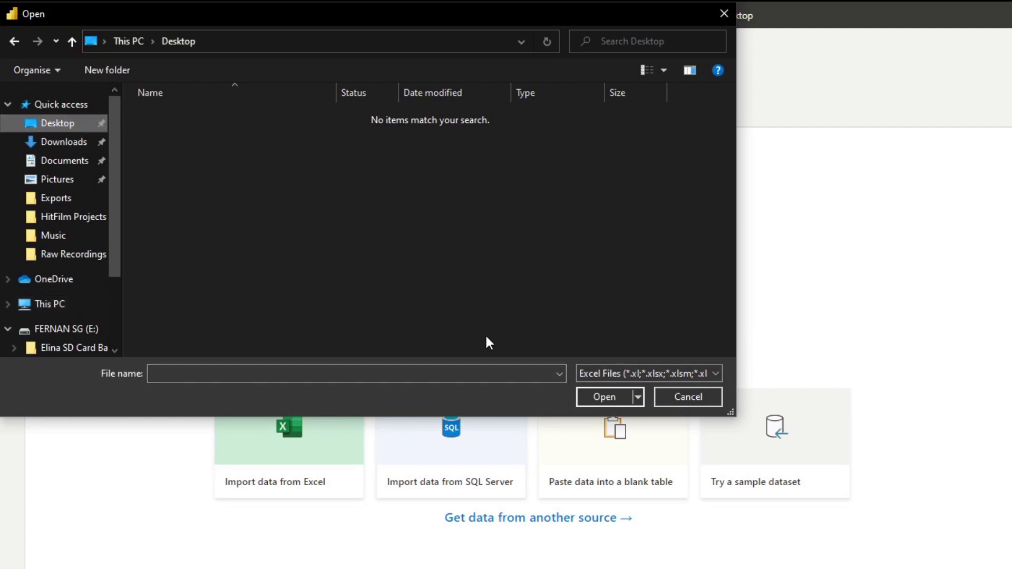
{"action": "left_click", "coordinate": [617, 377]}
{"action": "left_click", "coordinate": [600, 400]}
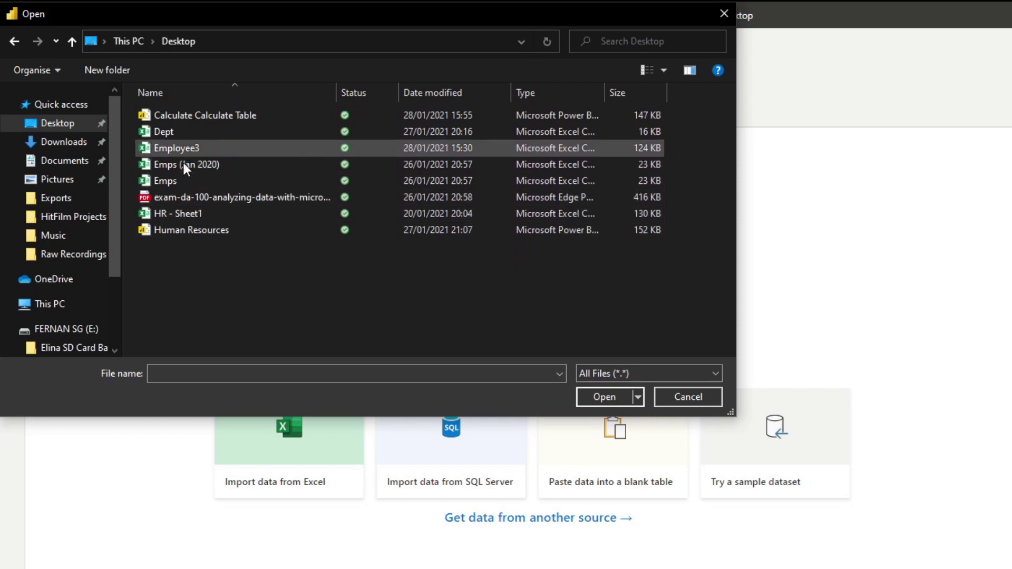
{"action": "left_click", "coordinate": [176, 180]}
{"action": "left_click", "coordinate": [604, 397]}
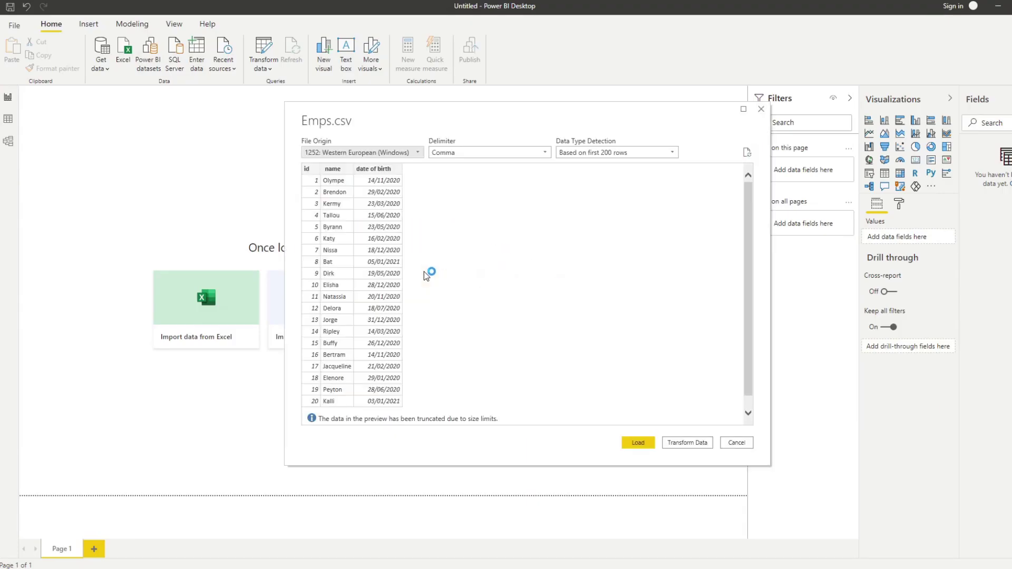
Load the Emps preview into the report: 1,004 rows, with 1 error
{"action": "scroll", "coordinate": [406, 262], "scroll_direction": "down", "scroll_amount": 1}
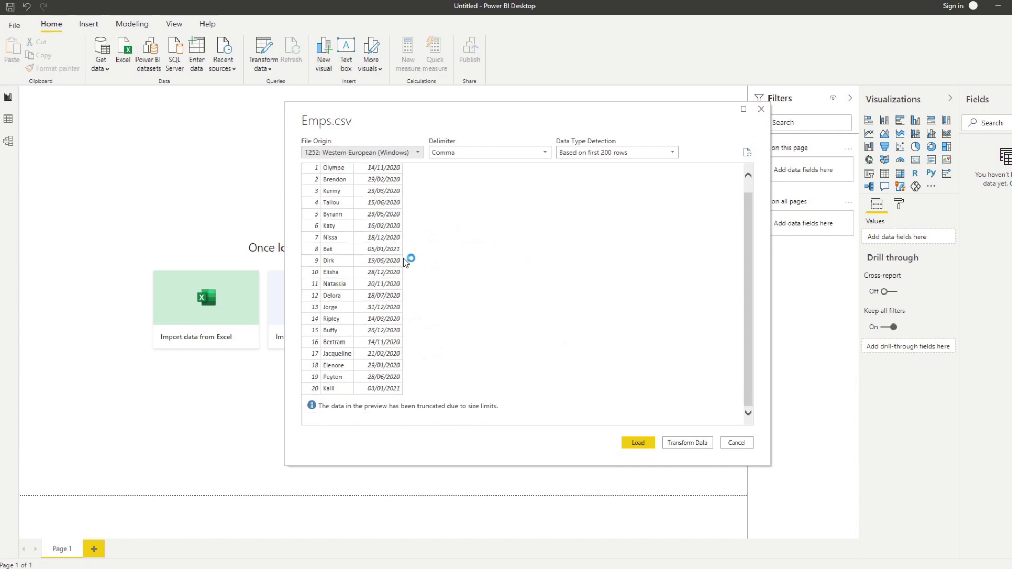
{"action": "scroll", "coordinate": [401, 258], "scroll_direction": "up", "scroll_amount": 1}
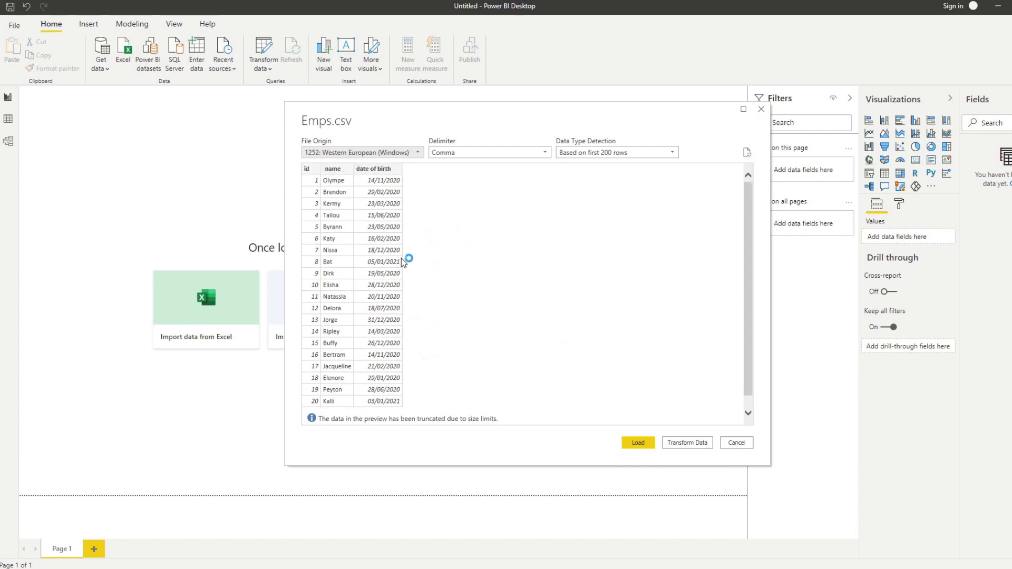
{"action": "left_click", "coordinate": [644, 444]}
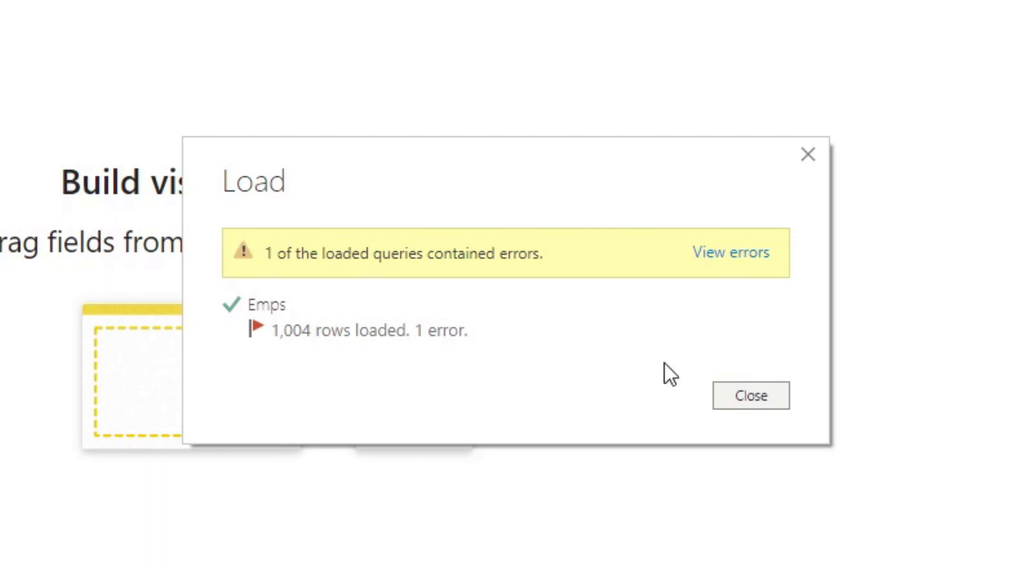
Open the Errors in Emps query and select row 1004's date of birth error value
{"action": "left_click", "coordinate": [746, 254]}
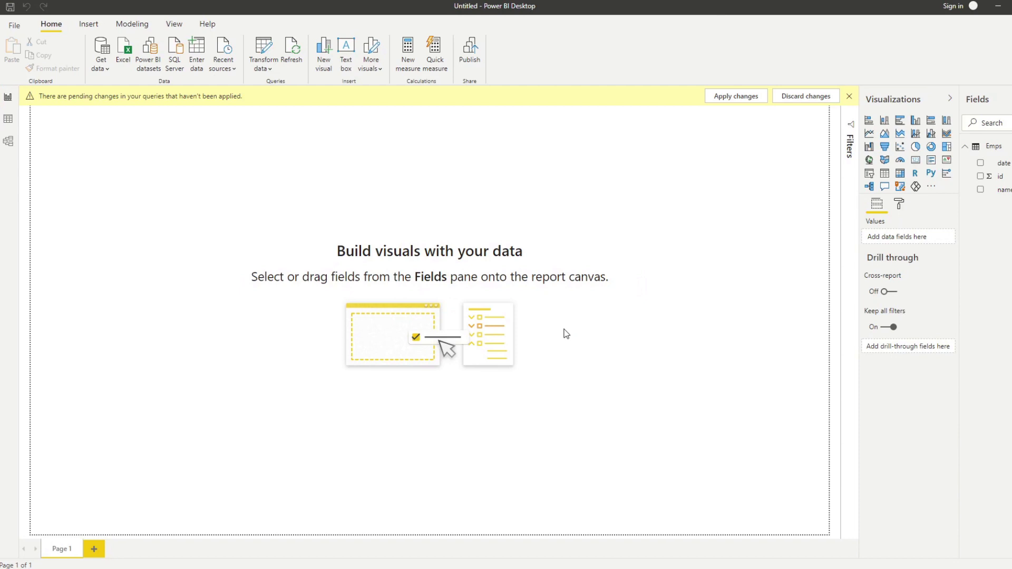
{"action": "mouse_move", "coordinate": [158, 564]}
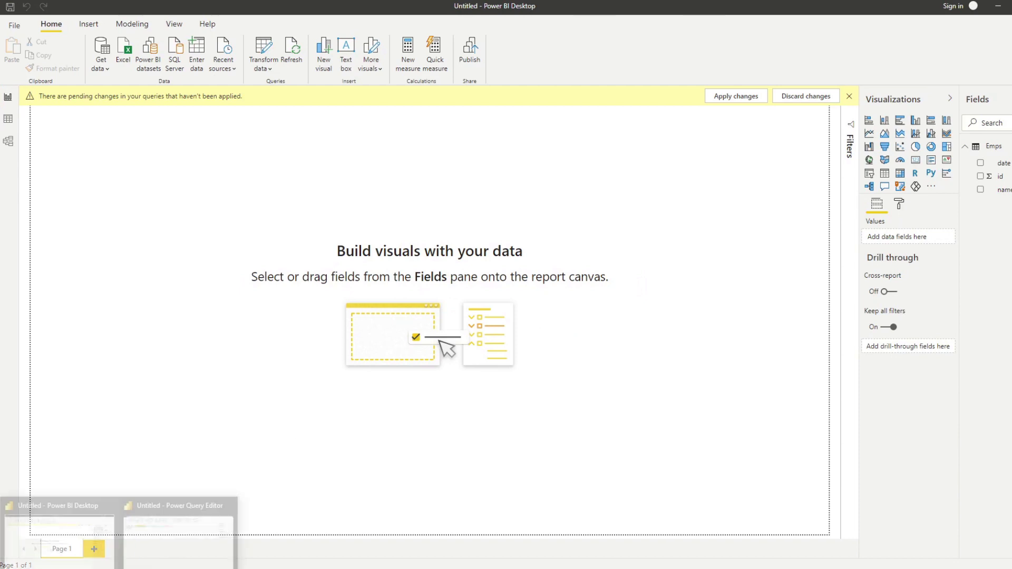
{"action": "left_click", "coordinate": [161, 533]}
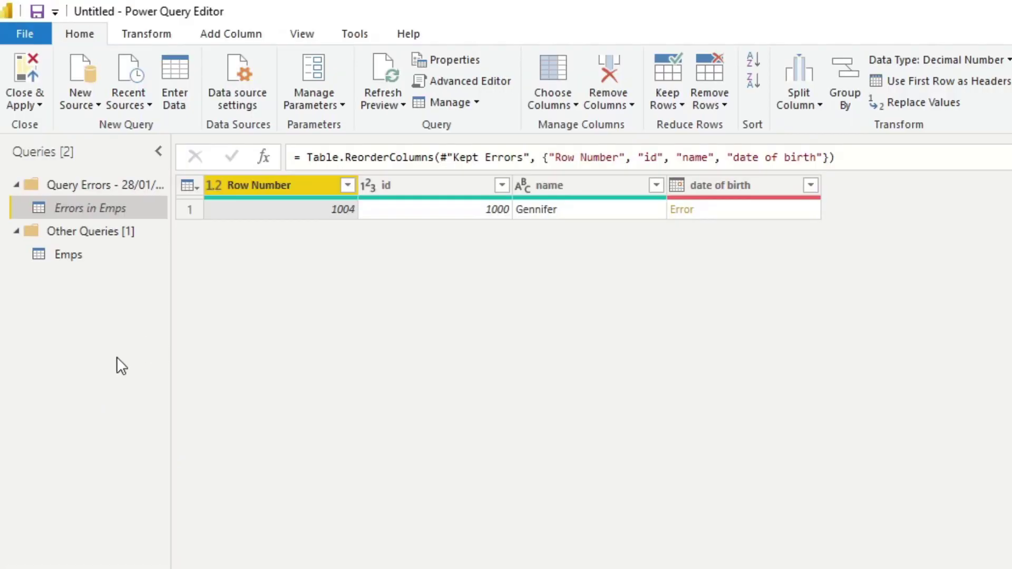
{"action": "key", "text": "Right"}
{"action": "key", "text": "Right"}
{"action": "key", "text": "Right"}
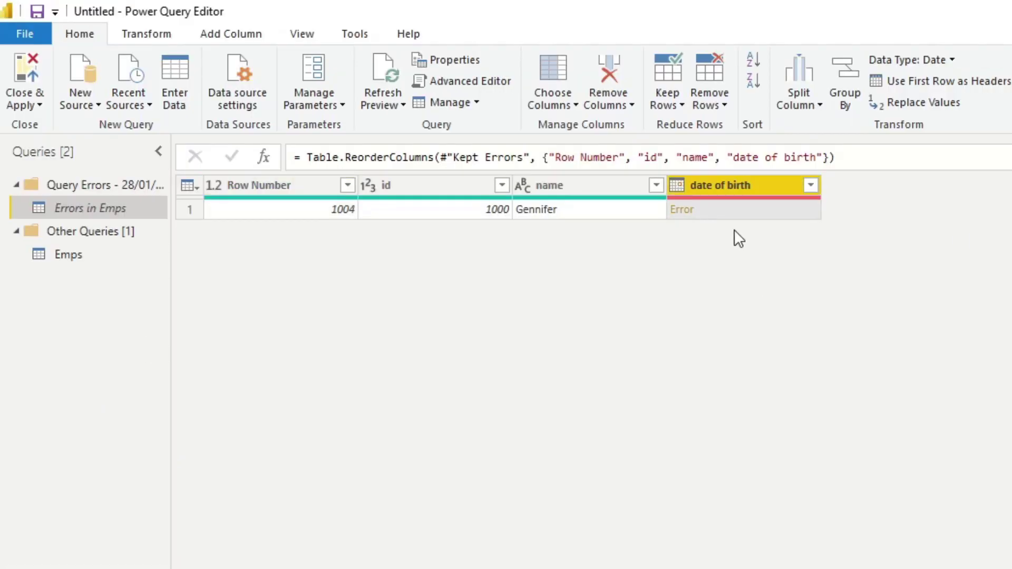
{"action": "left_click", "coordinate": [702, 210]}
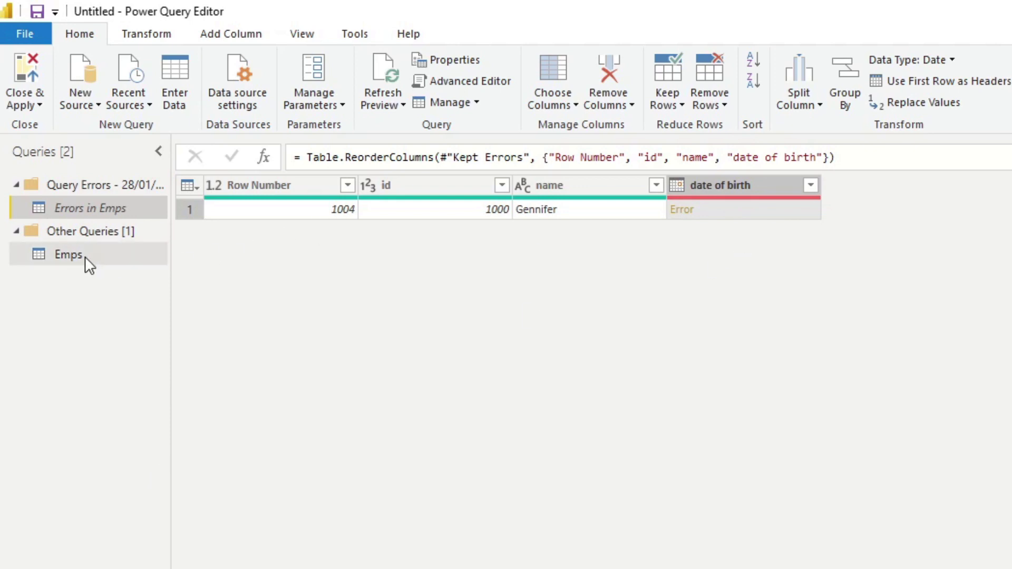
Switch the Emps query's column profiling from 1000 rows to the entire data set
{"action": "left_click", "coordinate": [69, 255]}
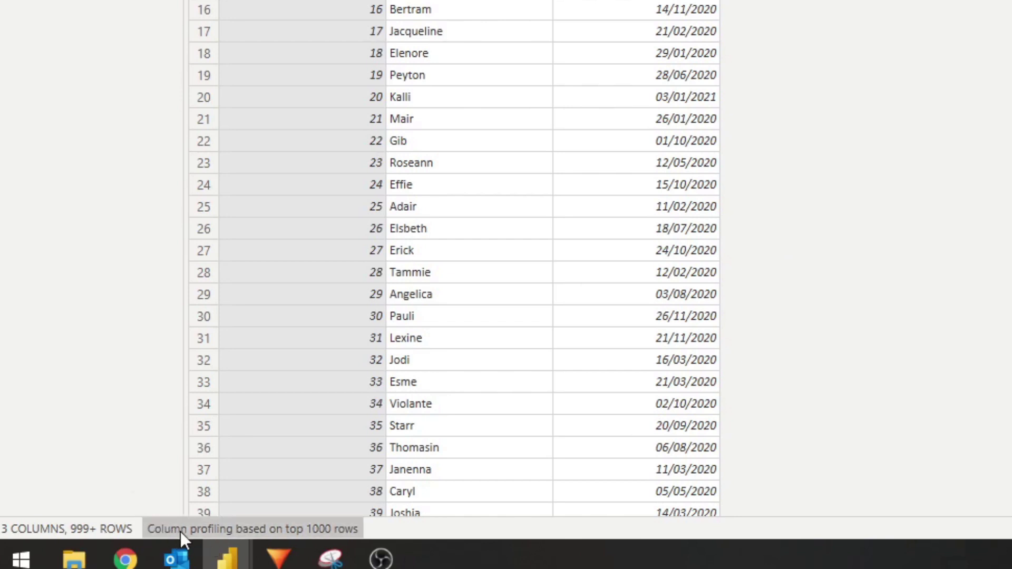
{"action": "left_click", "coordinate": [349, 532]}
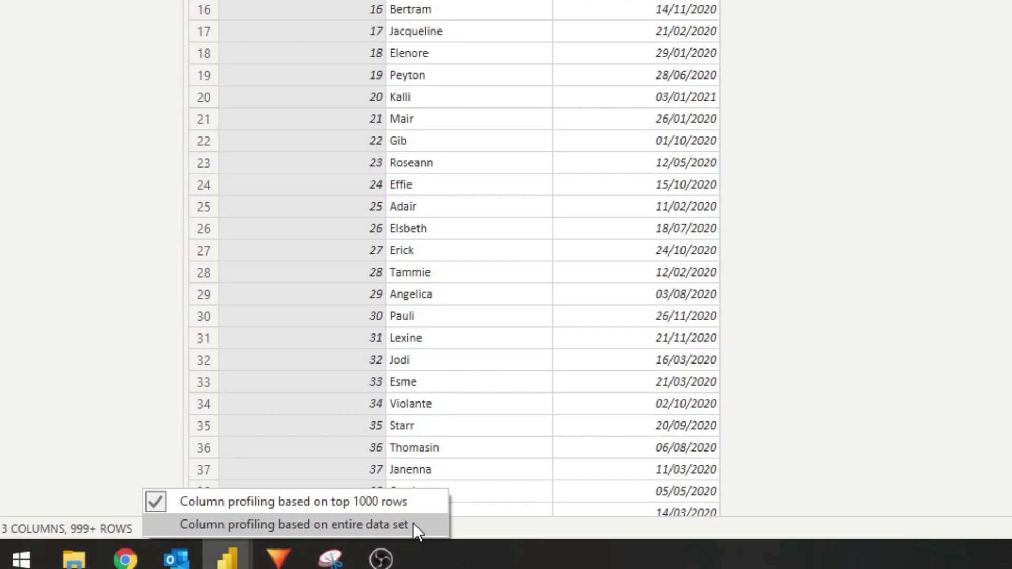
{"action": "left_click", "coordinate": [407, 527]}
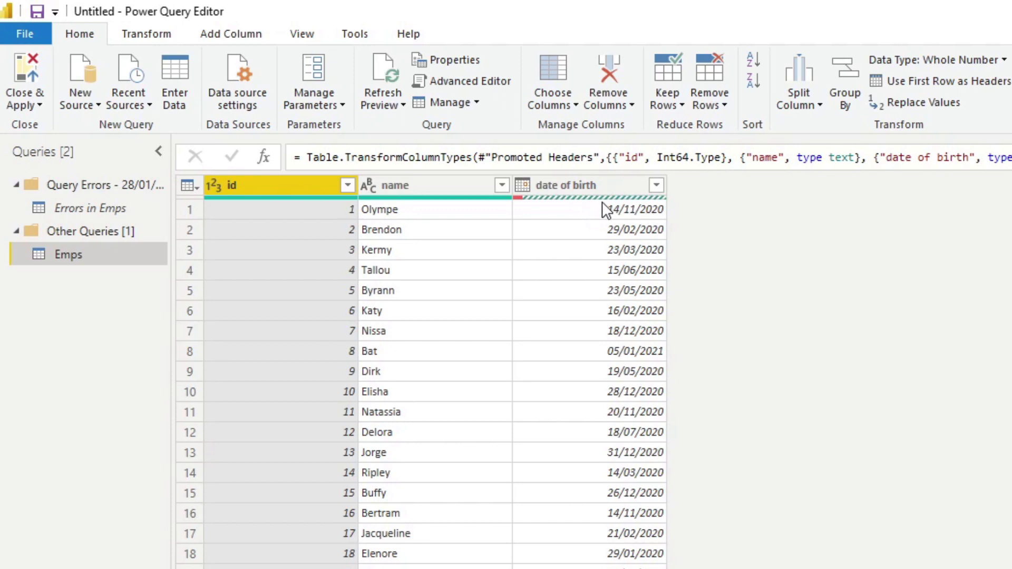
Turn on column quality and column distribution for Emps, showing date of birth's 1 error (<1%)
{"action": "mouse_move", "coordinate": [607, 199]}
{"action": "mouse_move", "coordinate": [473, 199]}
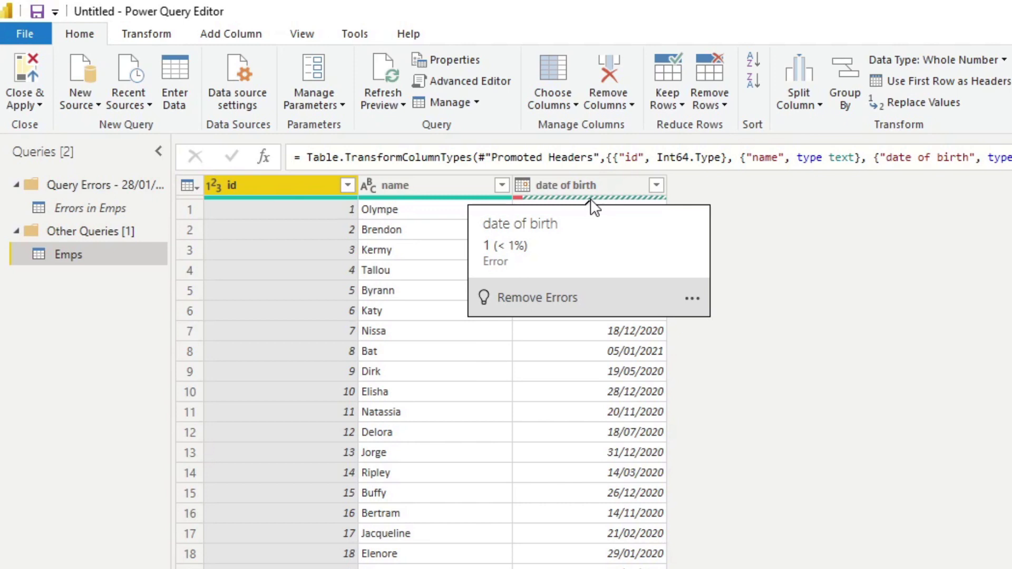
{"action": "left_click", "coordinate": [306, 37]}
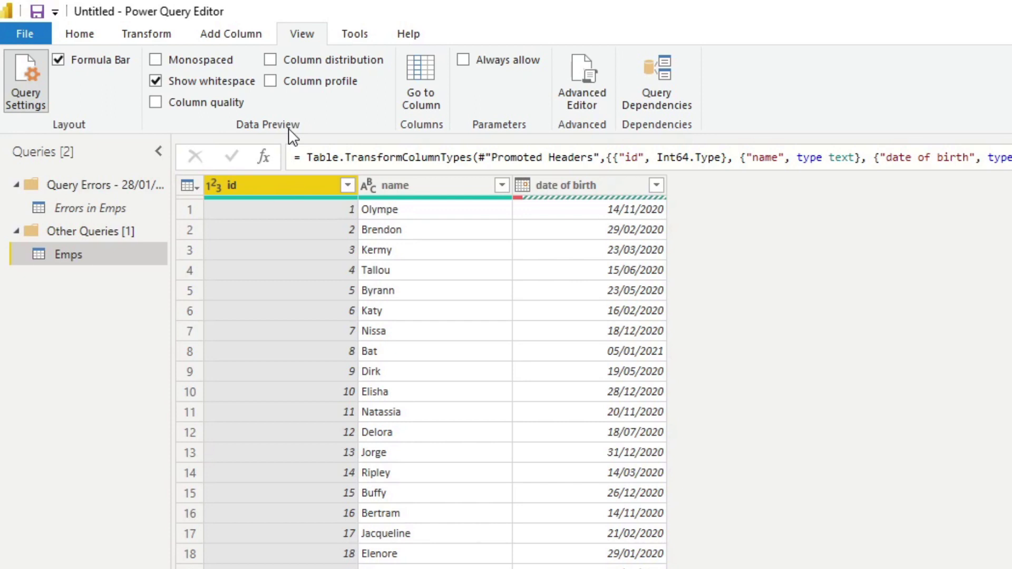
{"action": "left_click", "coordinate": [156, 103]}
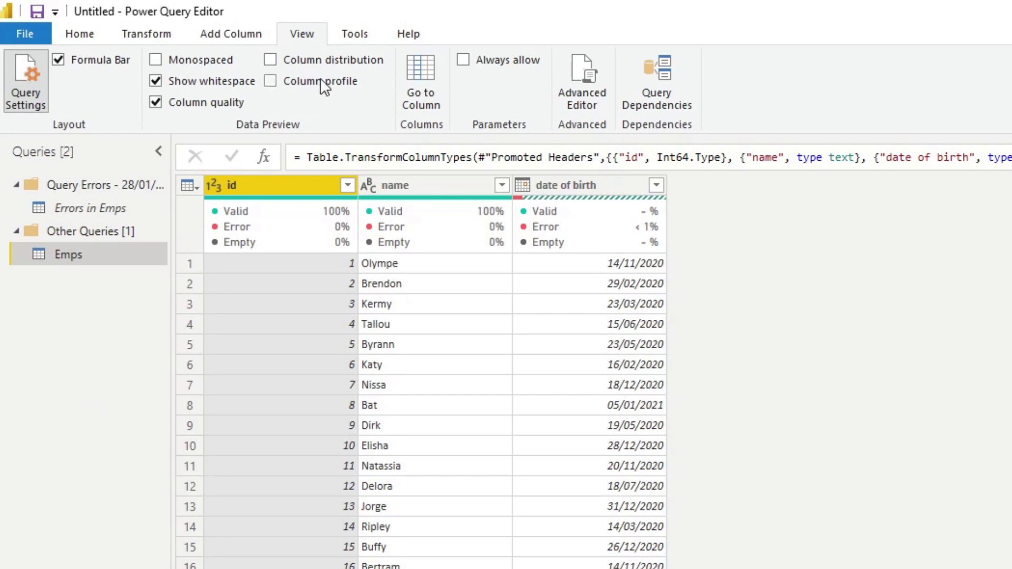
{"action": "left_click", "coordinate": [329, 62]}
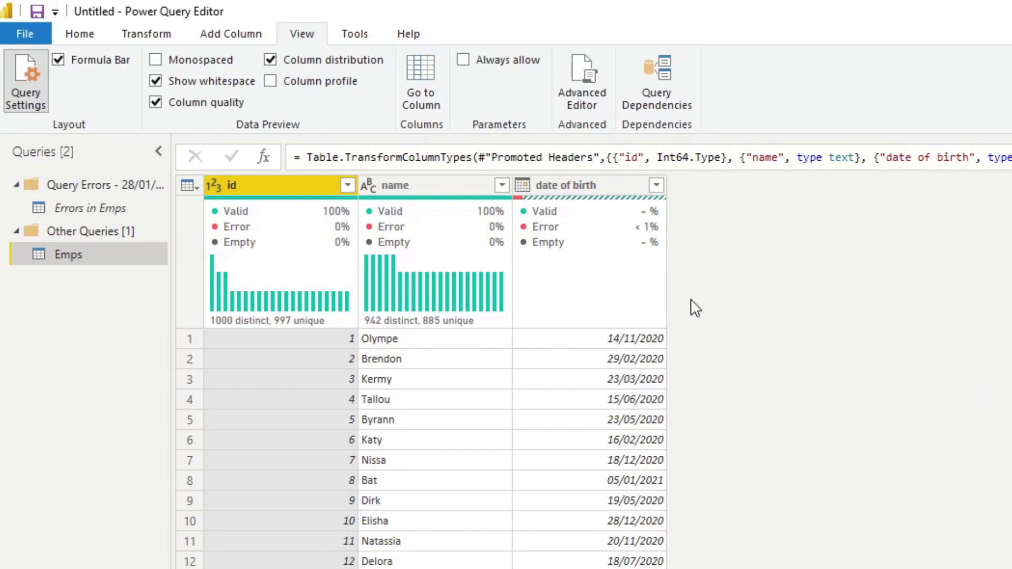
{"action": "mouse_move", "coordinate": [585, 250]}
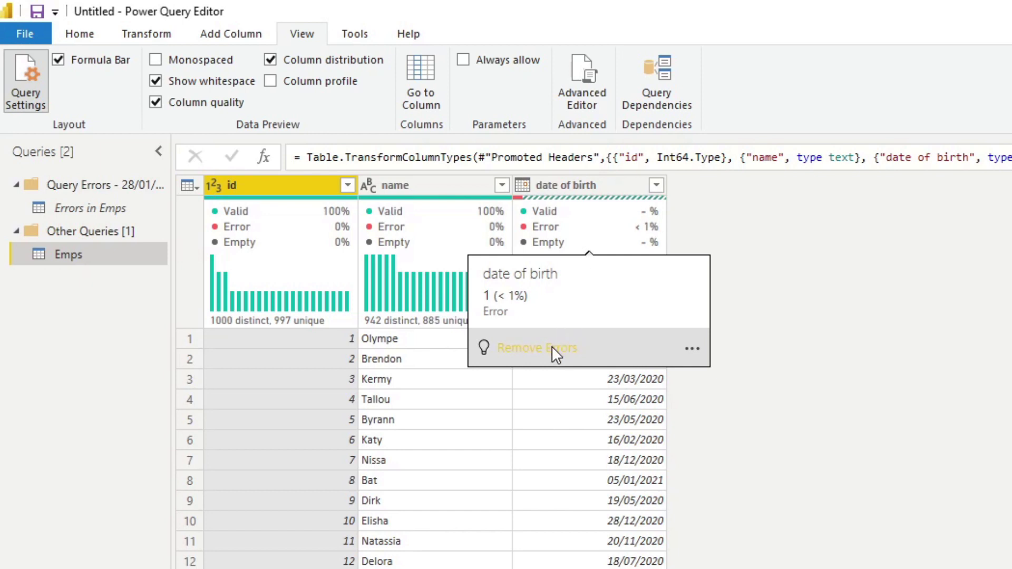
Remove the date of birth error row and delete the Query Errors group with its queries
{"action": "left_click", "coordinate": [537, 348]}
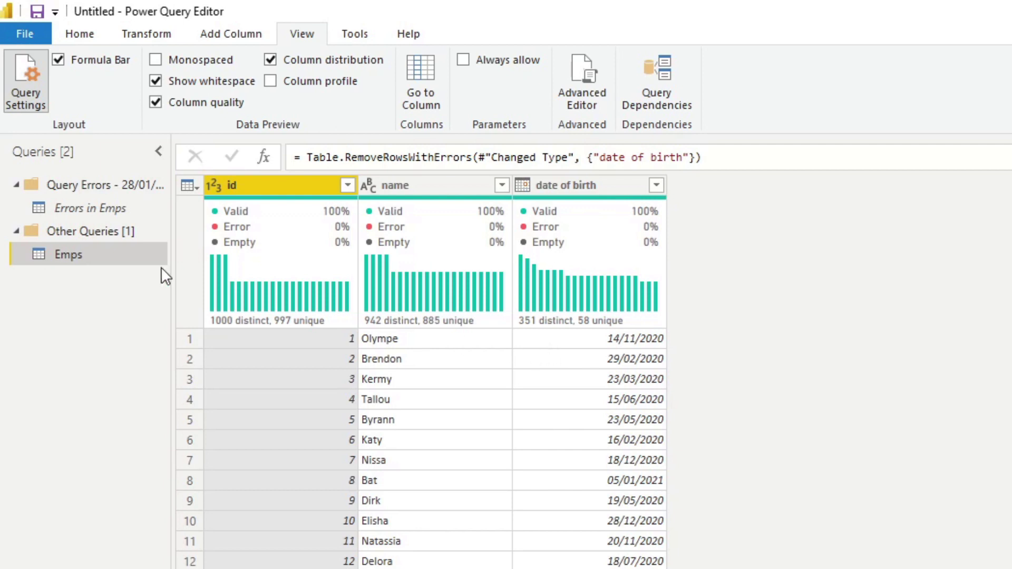
{"action": "left_click", "coordinate": [102, 206]}
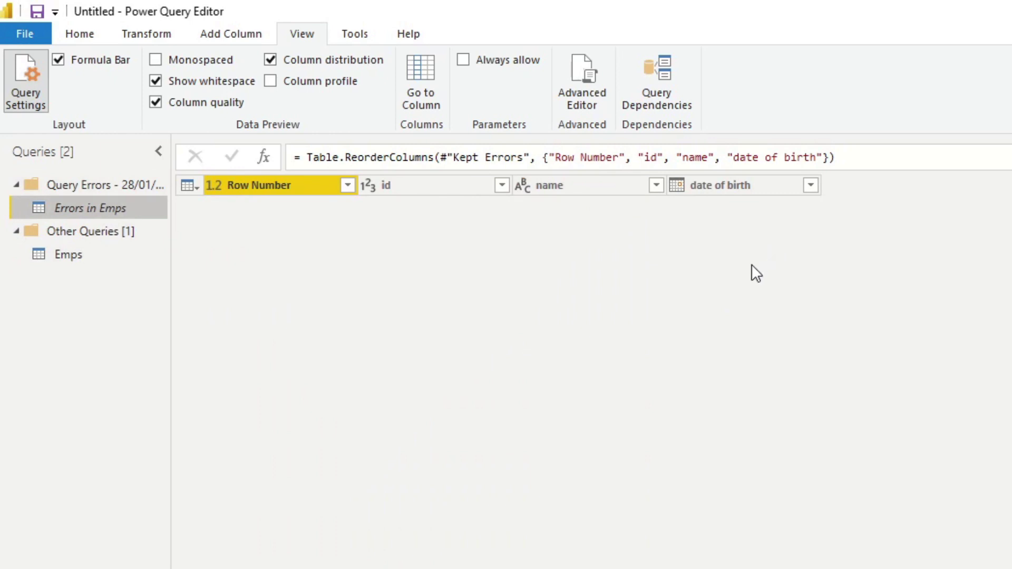
{"action": "right_click", "coordinate": [116, 187]}
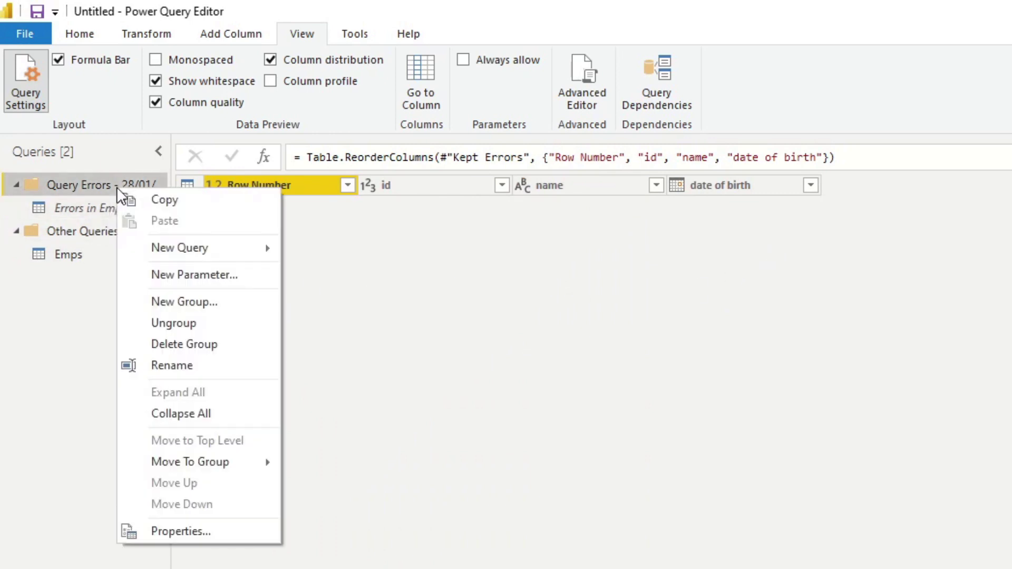
{"action": "left_click", "coordinate": [183, 344]}
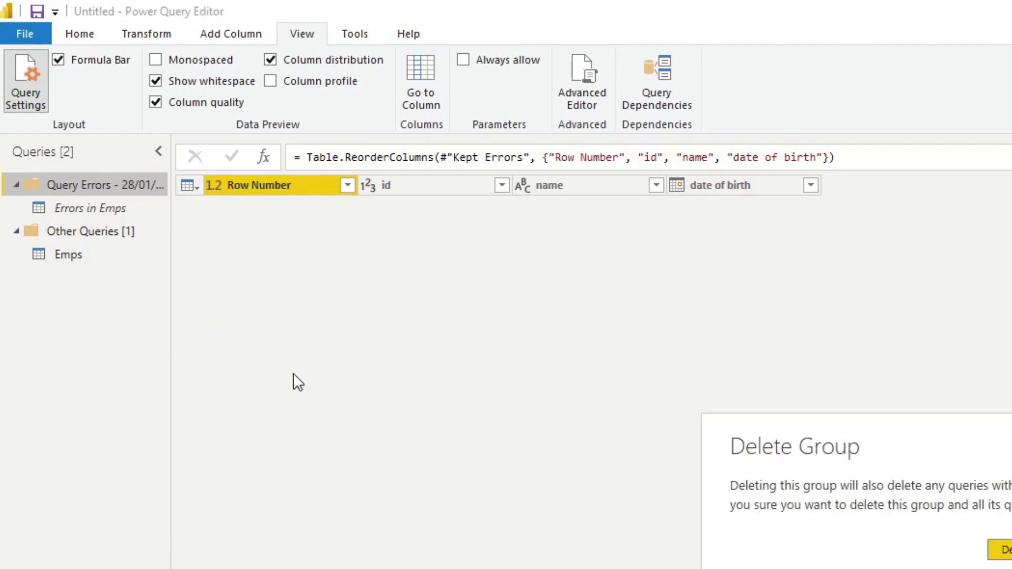
{"action": "left_click", "coordinate": [1001, 550]}
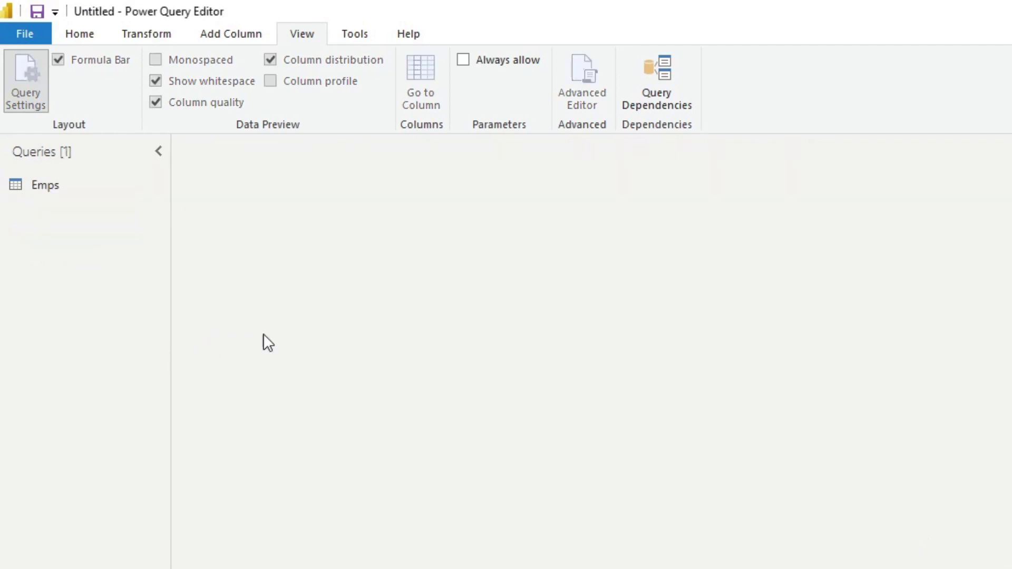
{"action": "left_click", "coordinate": [46, 185]}
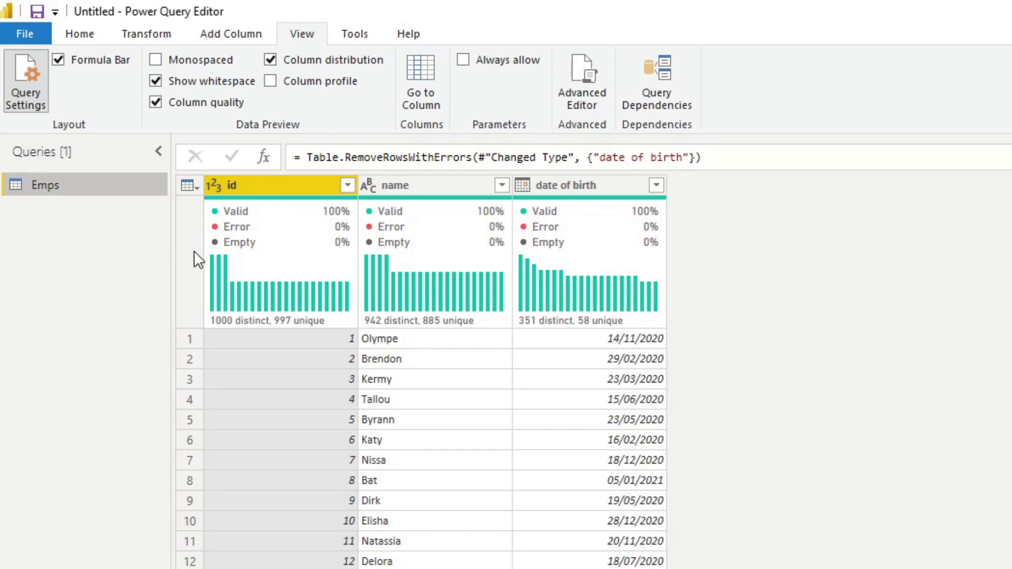
Remove duplicate id rows from Emps, leaving 1000 distinct and unique ids
{"action": "mouse_move", "coordinate": [285, 246]}
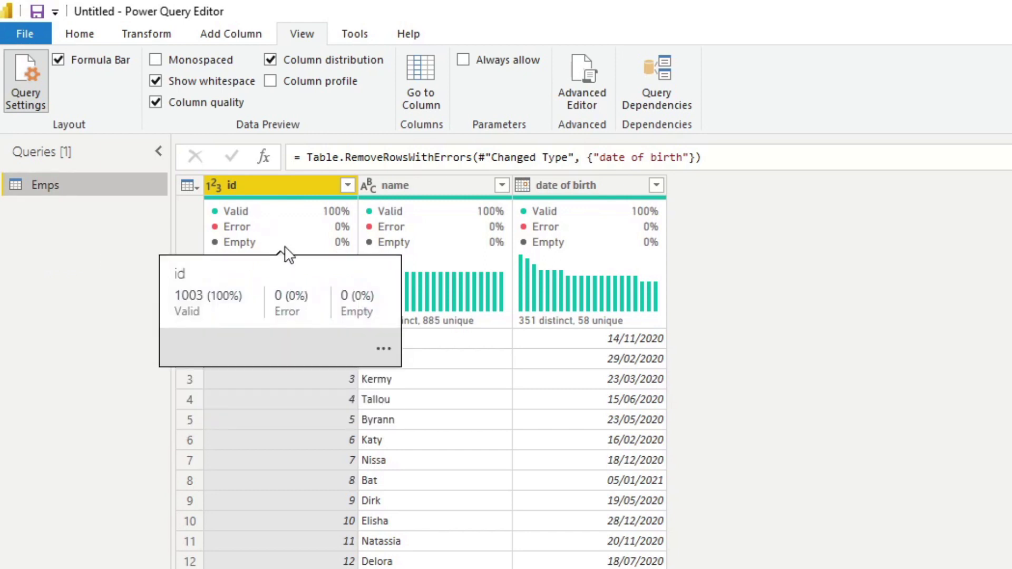
{"action": "left_click", "coordinate": [383, 350]}
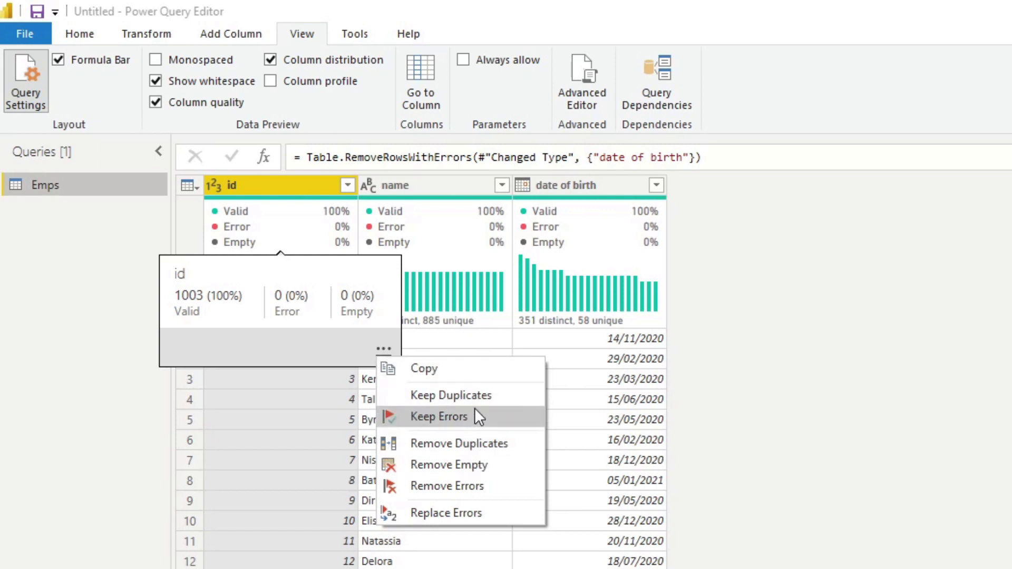
{"action": "left_click", "coordinate": [444, 444]}
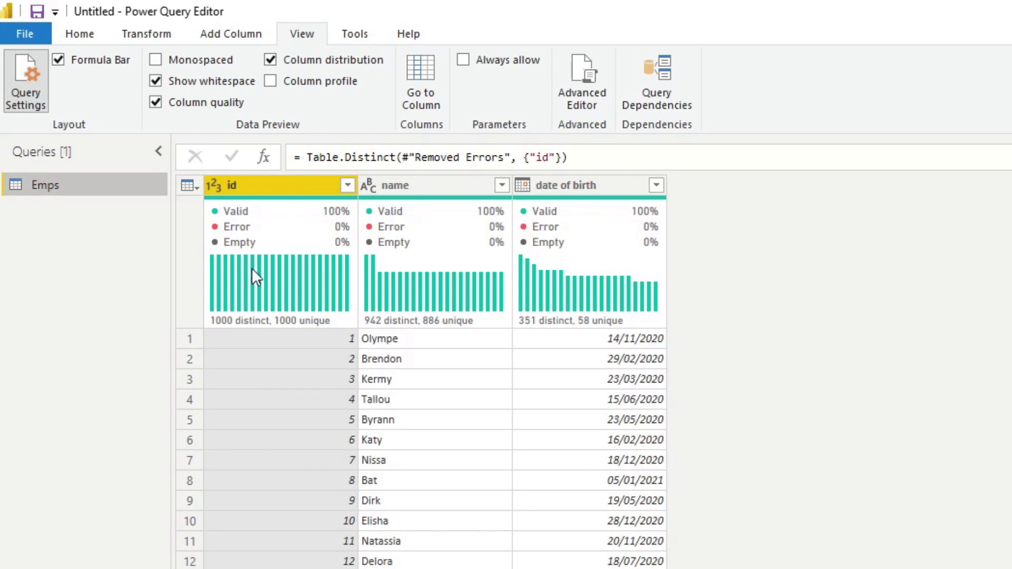
{"action": "left_click", "coordinate": [270, 81]}
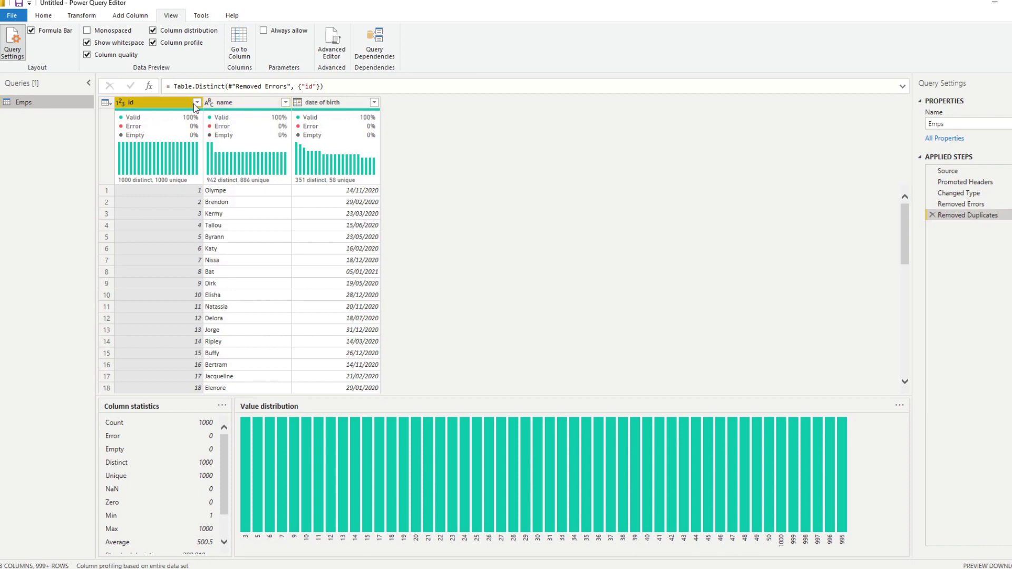
Review the name, date of birth and id profiles, confirming ids 1–1000 averaging 500.5
{"action": "left_click", "coordinate": [233, 104]}
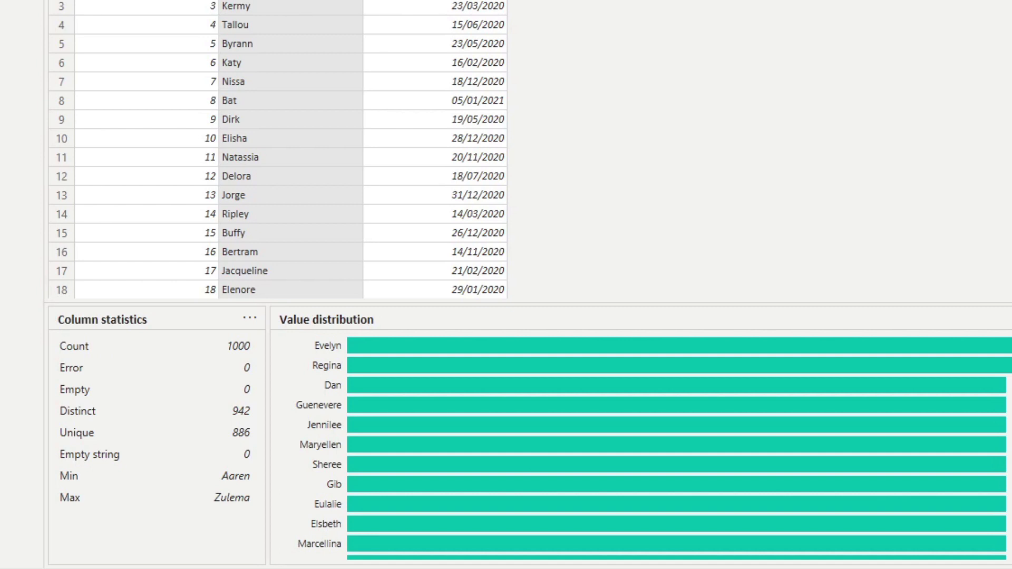
{"action": "scroll", "coordinate": [675, 447], "scroll_direction": "down", "scroll_amount": 4}
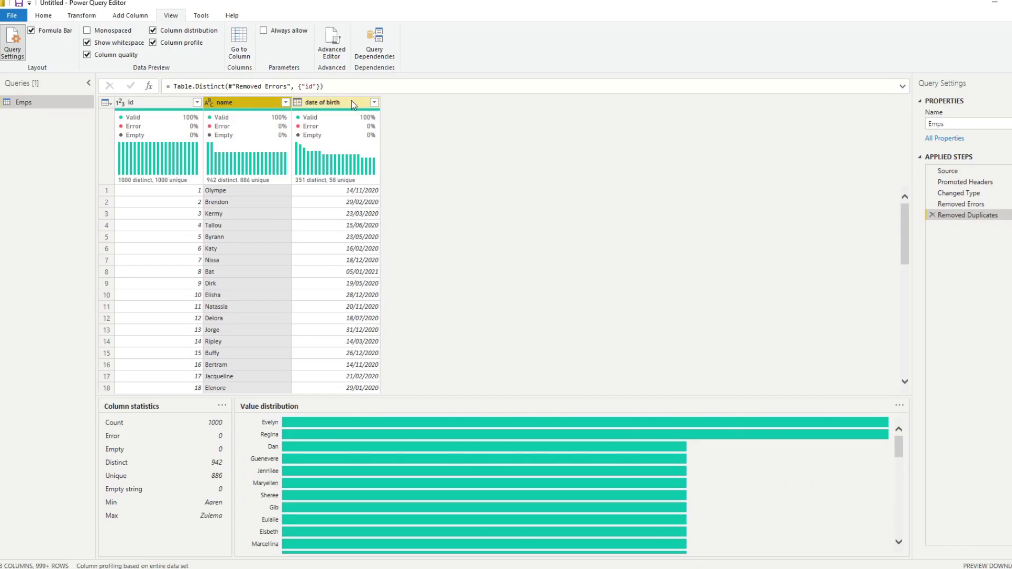
{"action": "left_click", "coordinate": [352, 104]}
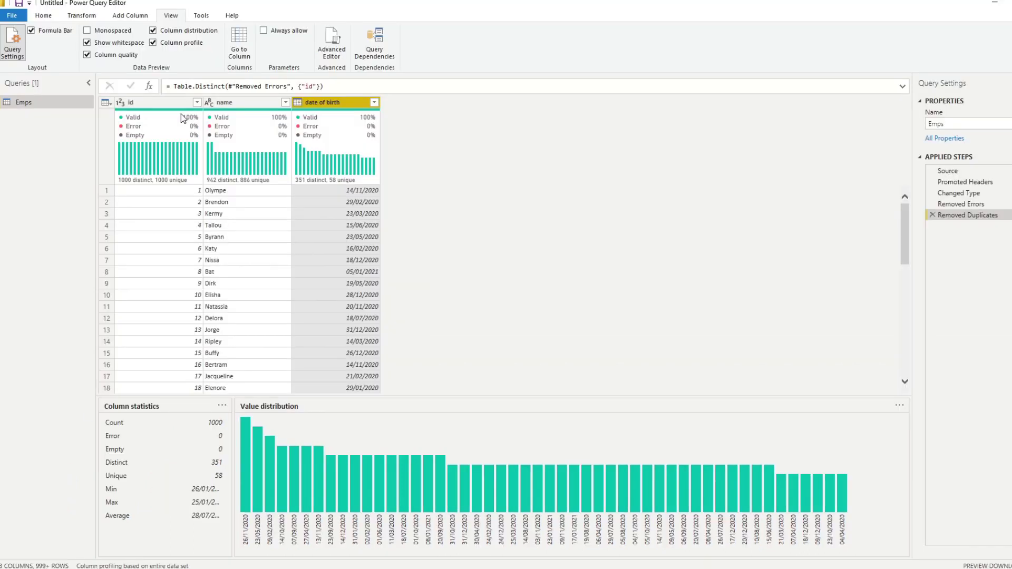
{"action": "left_click", "coordinate": [150, 101]}
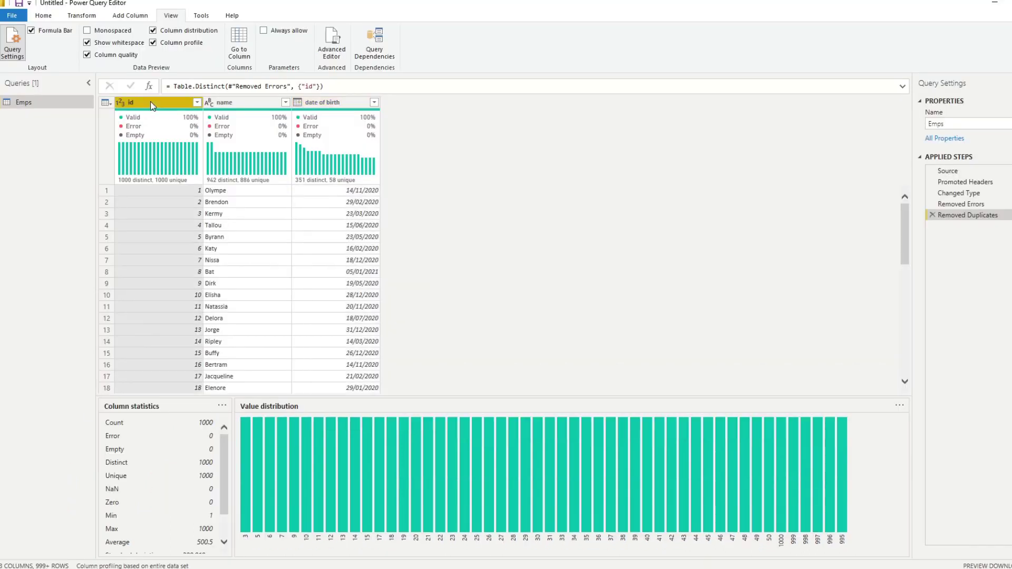
{"action": "scroll", "coordinate": [192, 481], "scroll_direction": "down", "scroll_amount": 2}
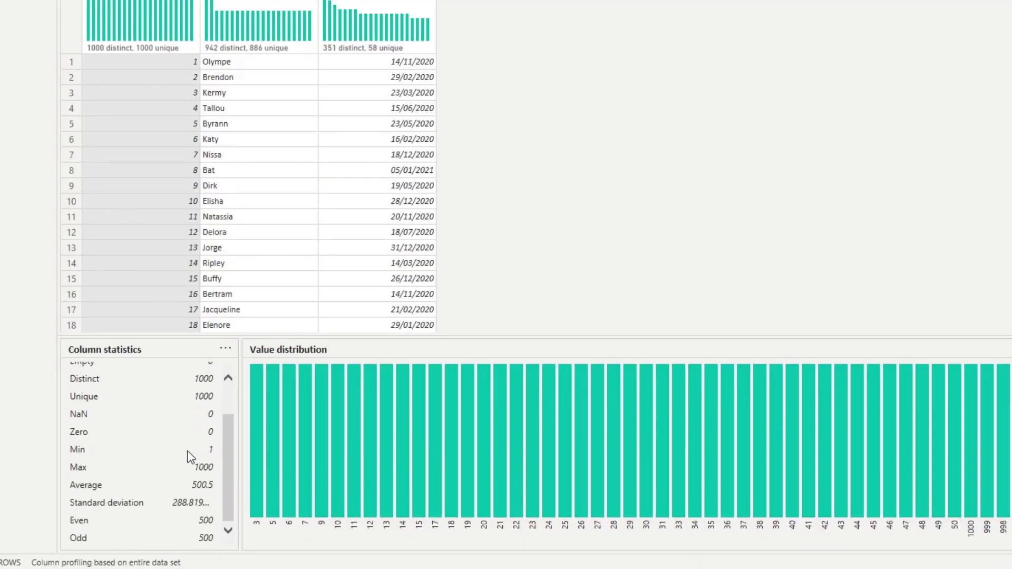